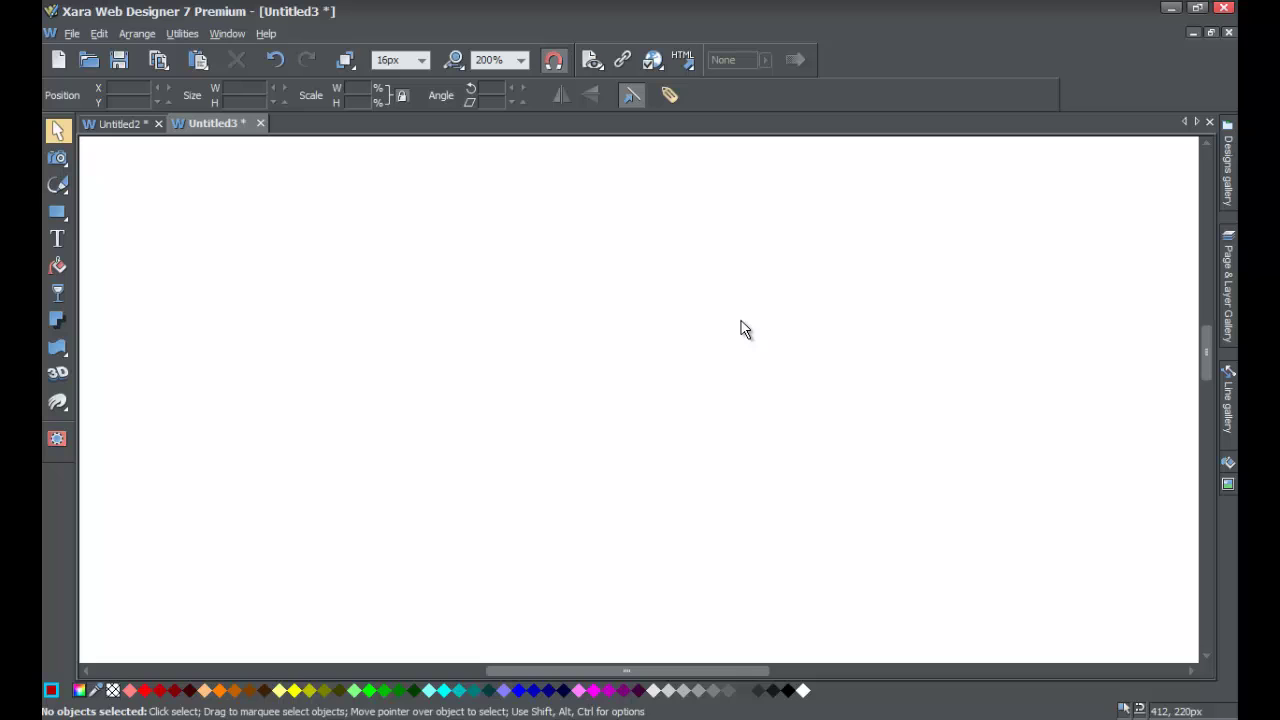
Show the Page & Layer Gallery to confirm the site's single page is named index.
left_click(1228, 290)
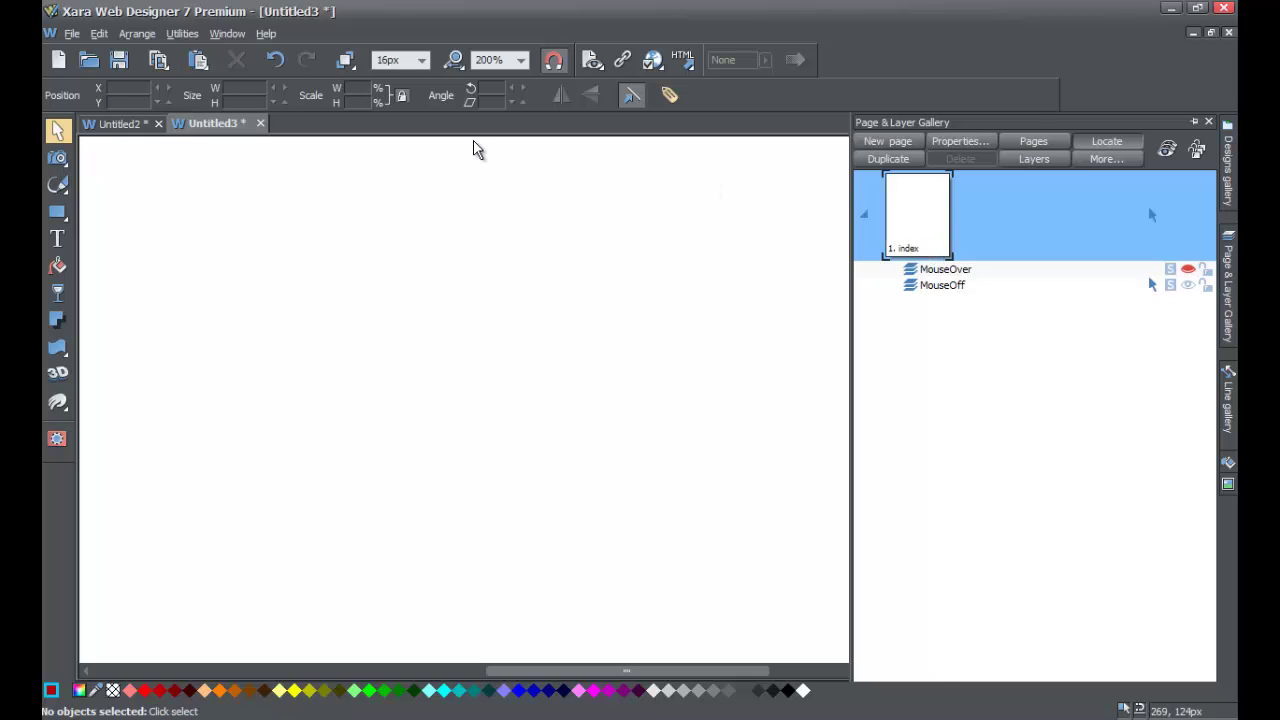
Open Utilities > Web Properties, move the dialog left, and show the index page's Page settings.
left_click(183, 34)
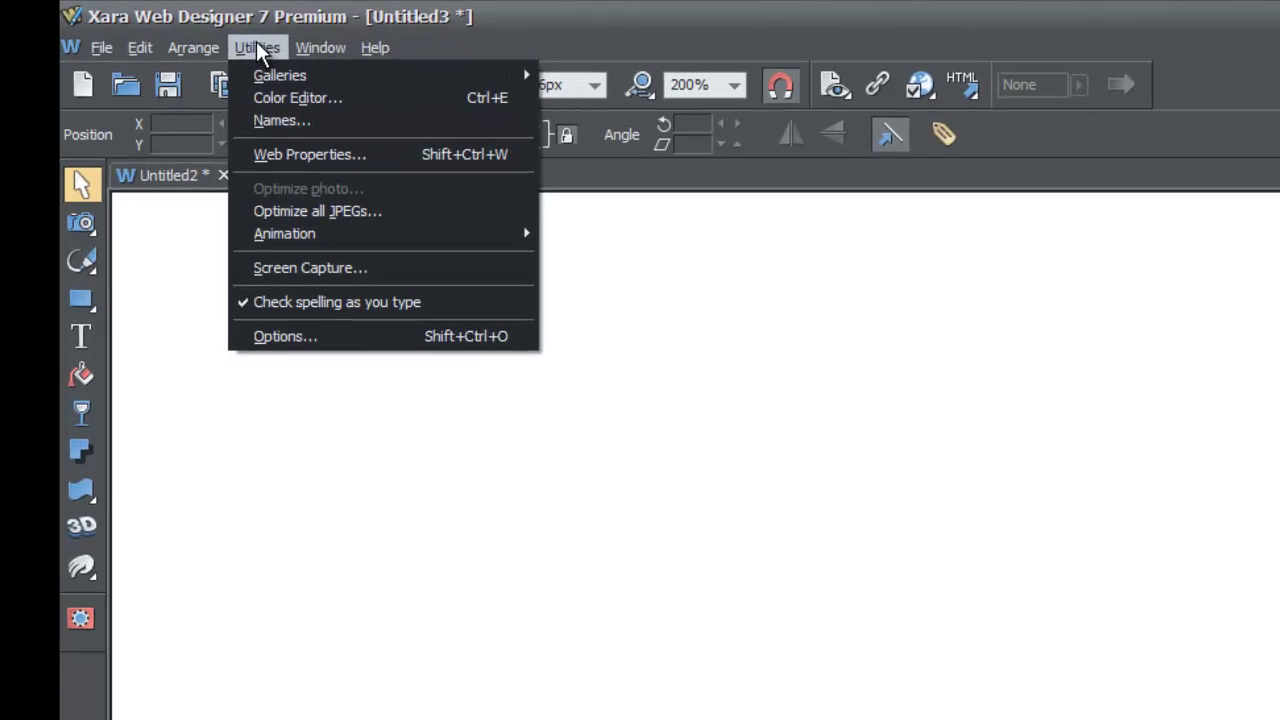
left_click(373, 154)
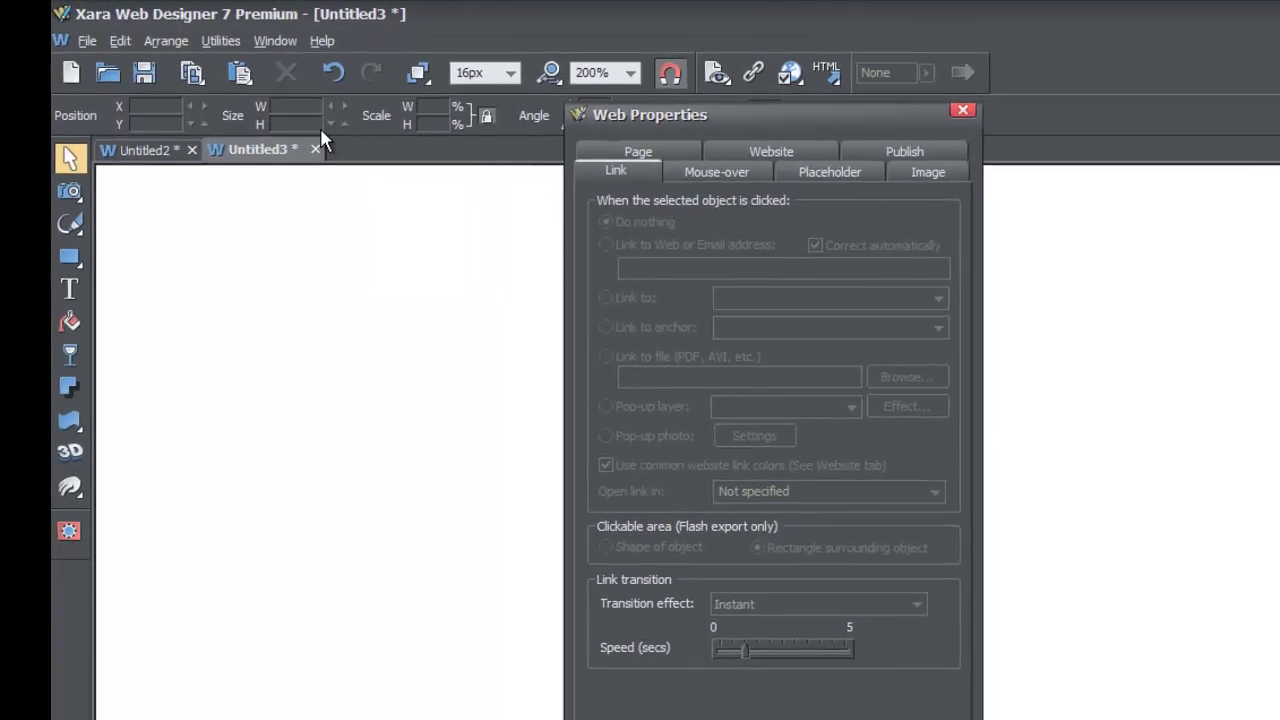
left_click_drag(650, 108, 601, 97)
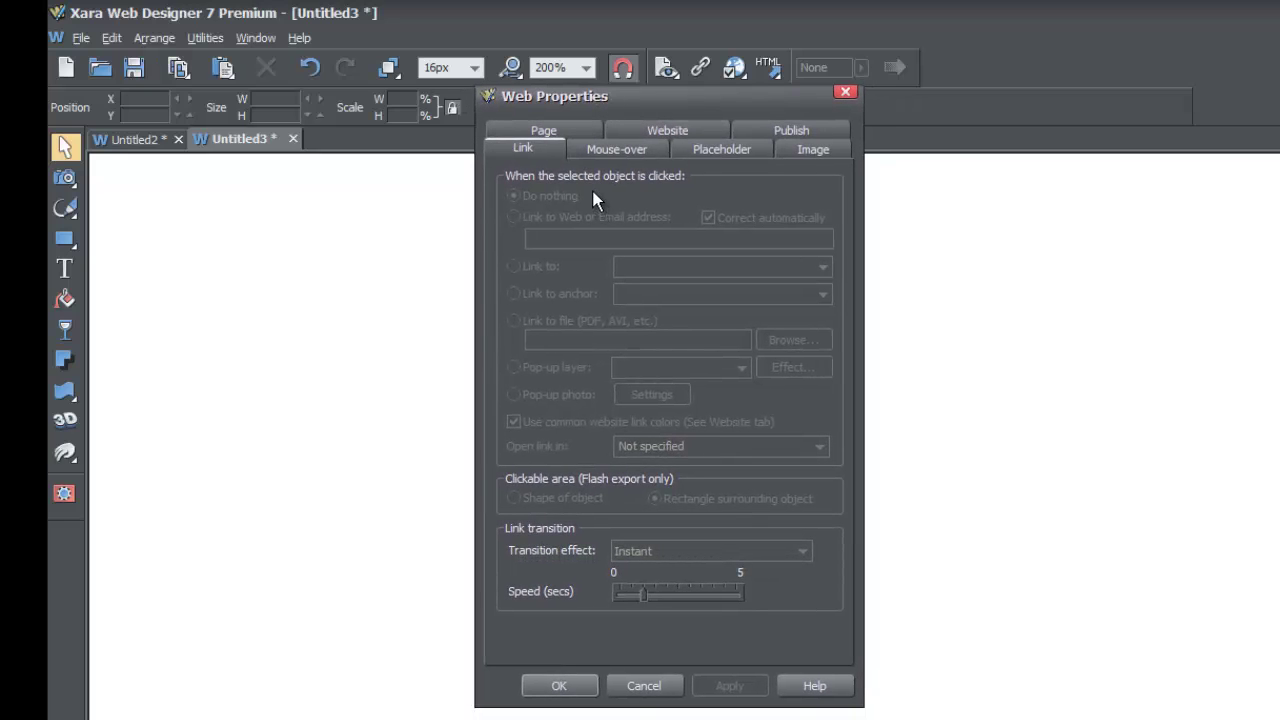
left_click(566, 126)
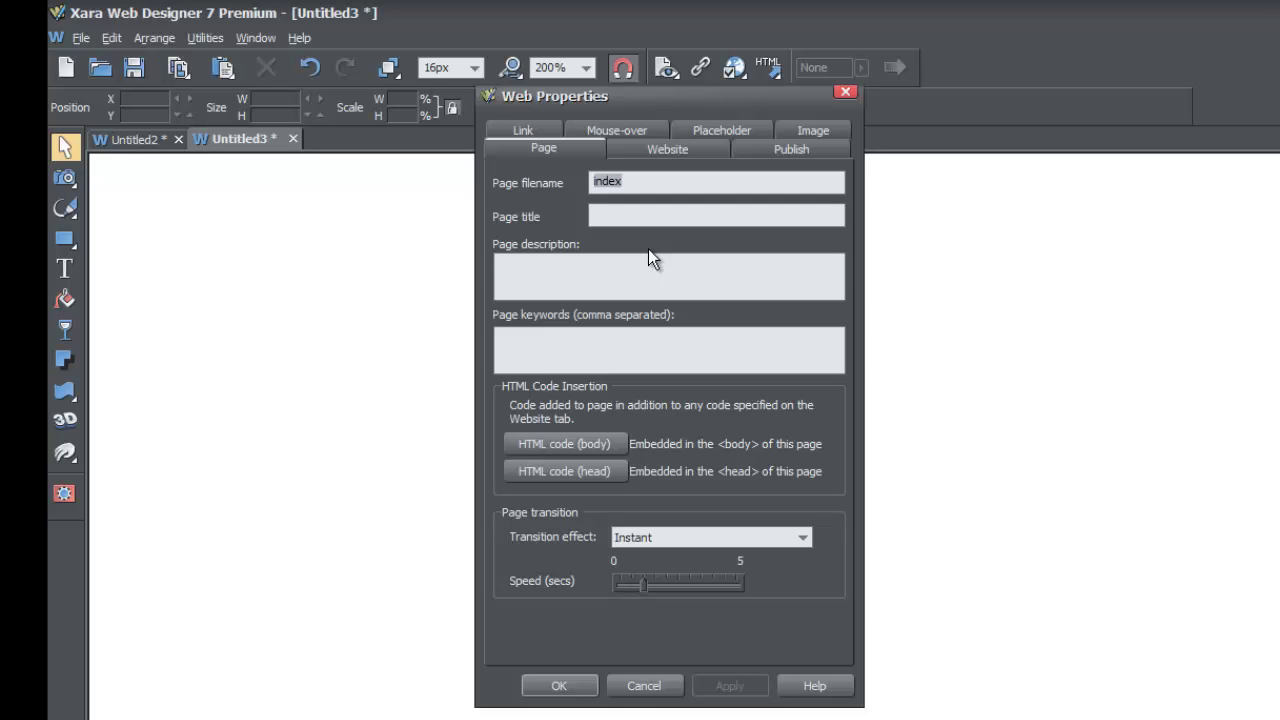
left_click(1222, 340)
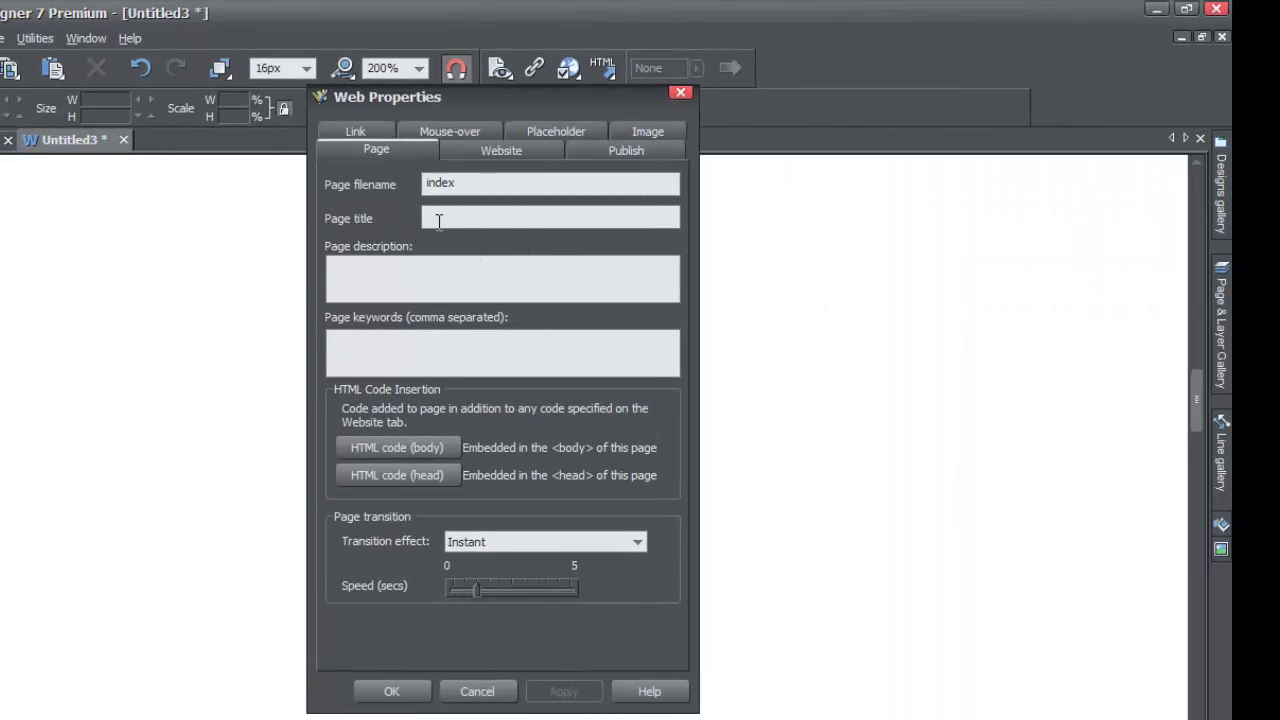
Enter the page title 'Cookies for Holidays sold by the cookie company'.
left_click(437, 217)
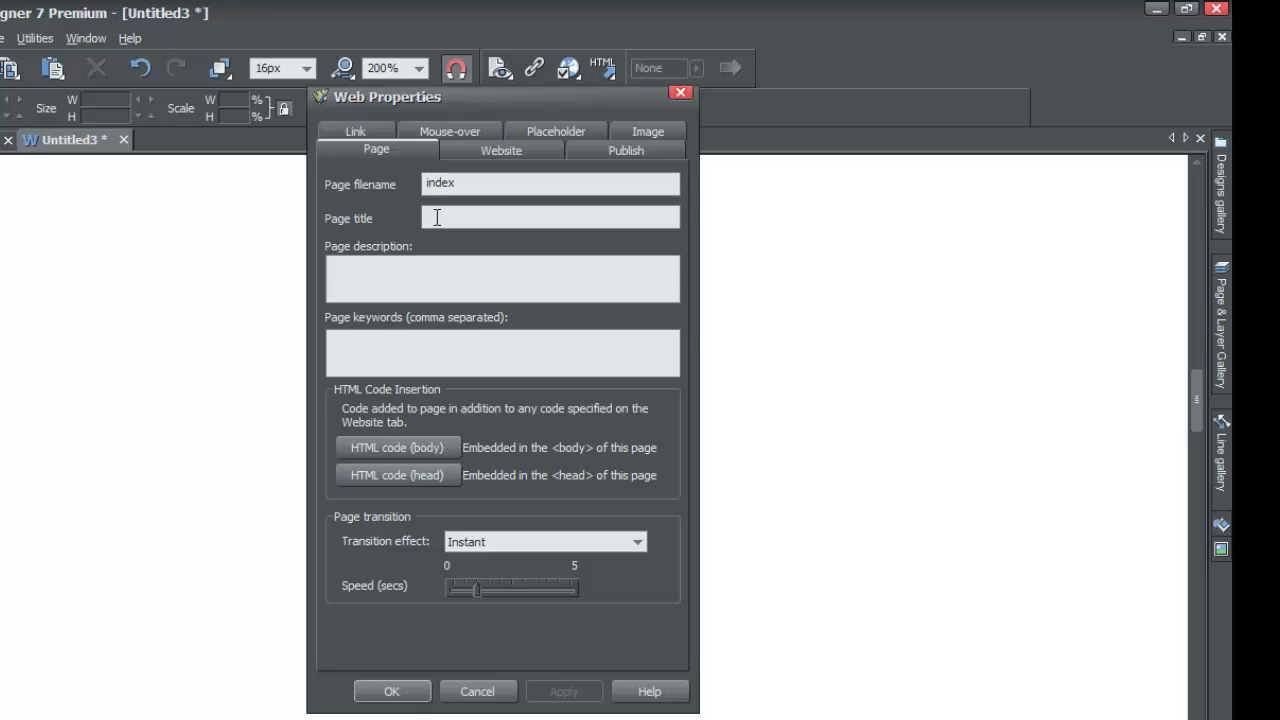
type("Cookies for HO")
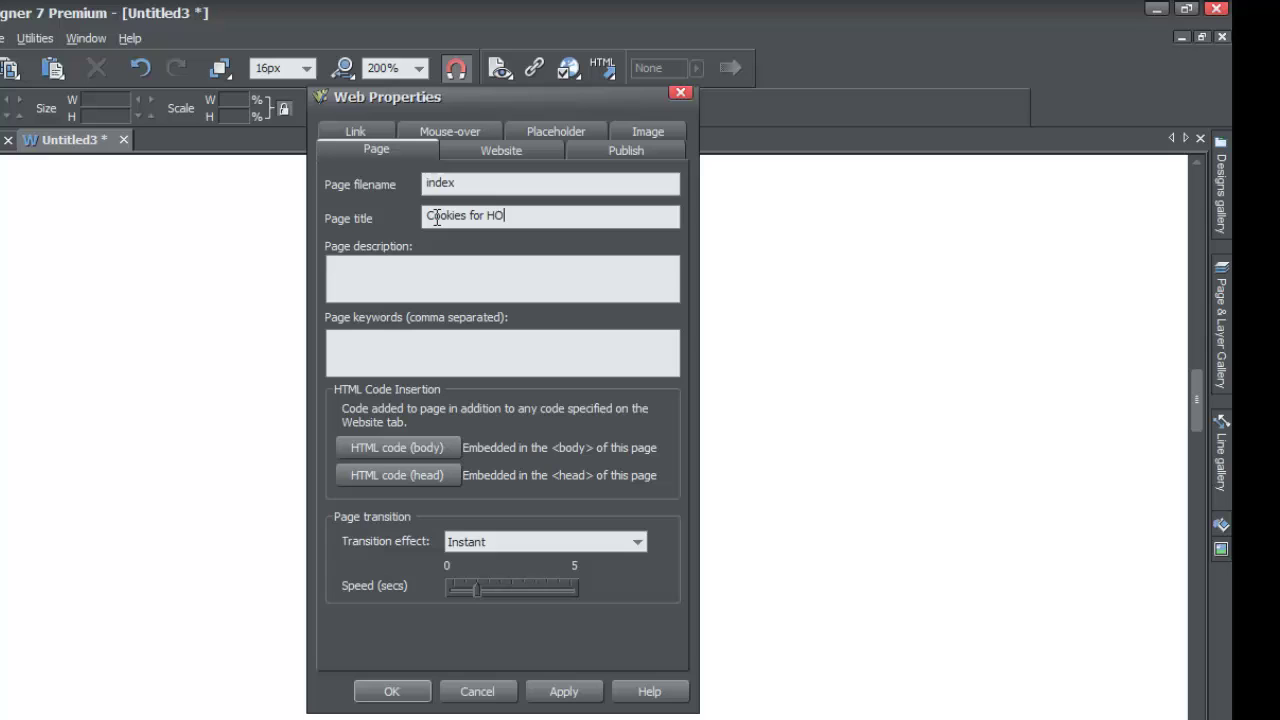
key("BackSpace")
type("olidays")
type("sold by the cookie compa")
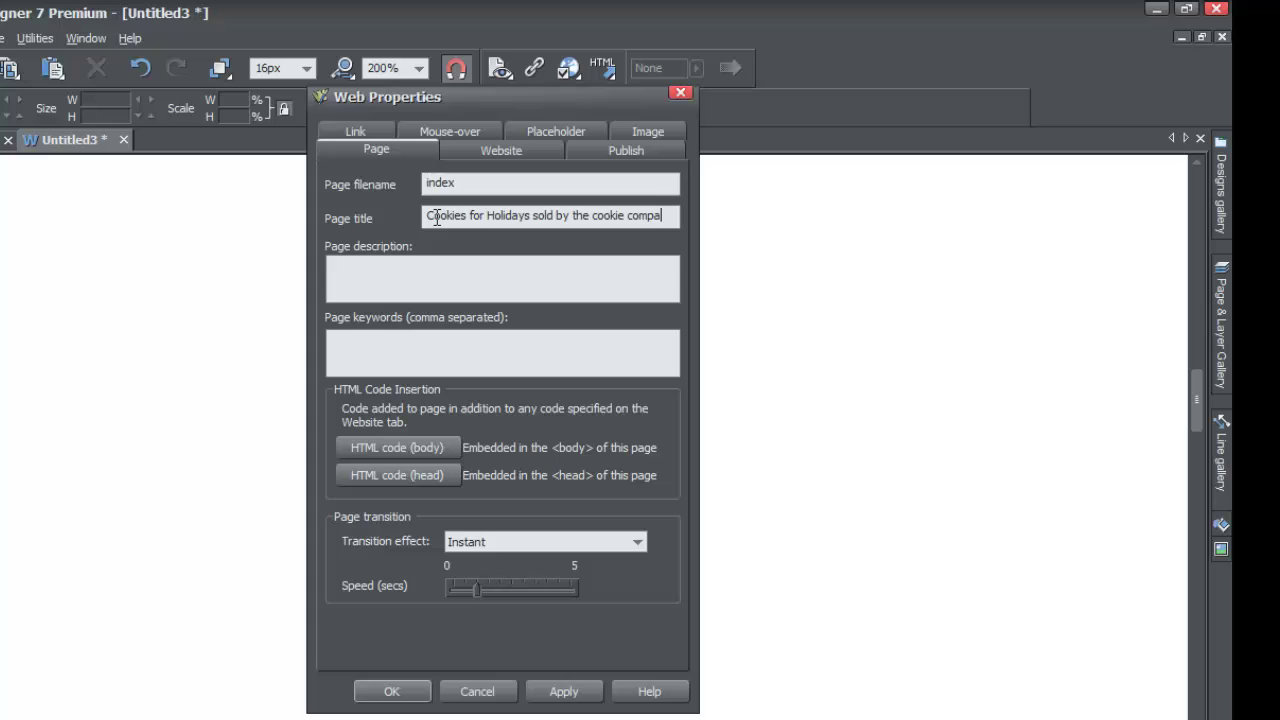
type("ny")
Type the description's first sentence about numerous cookie recipes for special holidays.
left_click(437, 264)
type("We offers nomerous recipes for cookie")
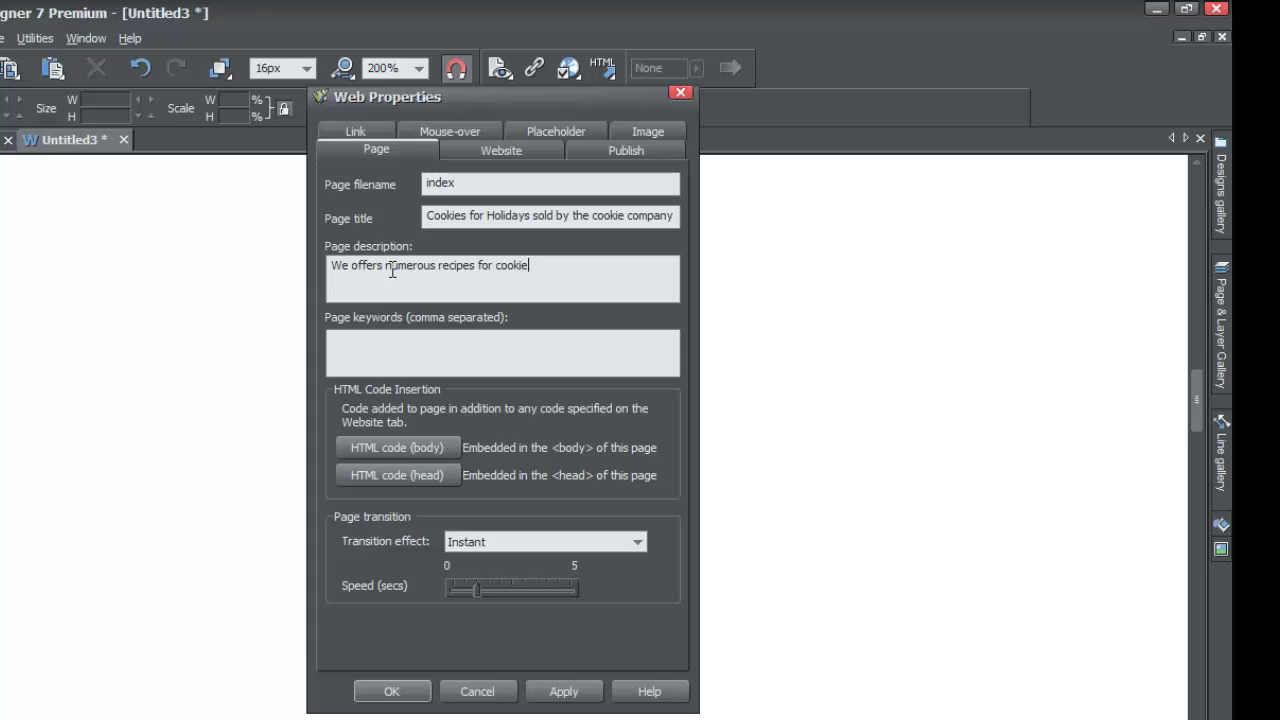
type("s for special holidays. In add")
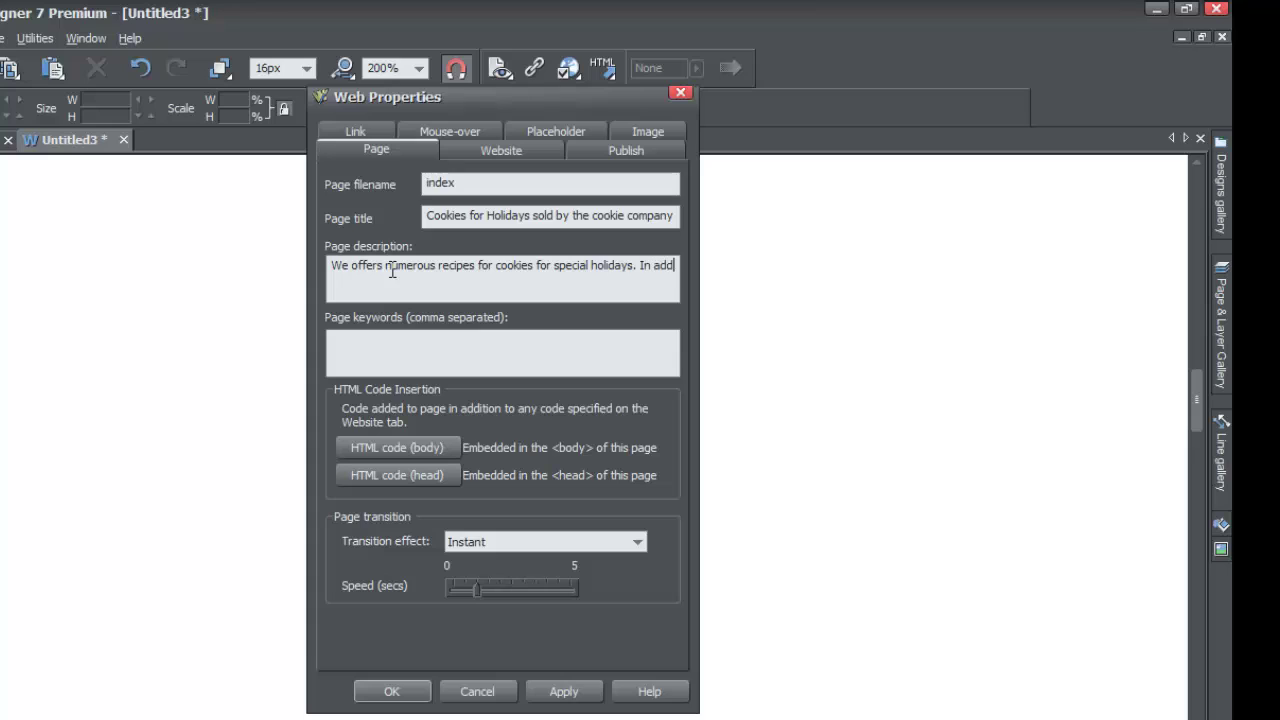
Add the second sentence about selling organic, additive-free cookies for health conscious people.
type("ition ot")
key("BackSpace")
key("BackSpace")
key("BackSpace")
type("to recipes we also")
key("BackSpace")
type("o sale ")
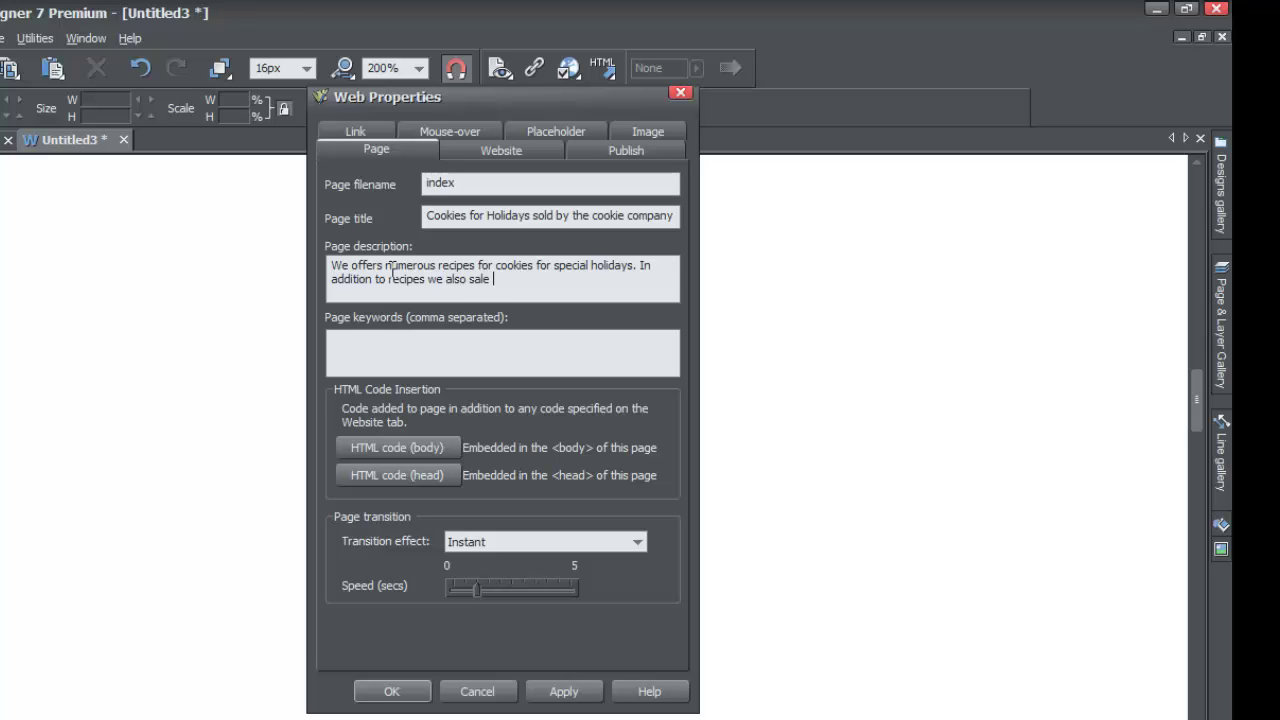
type("organic cookies with no addit")
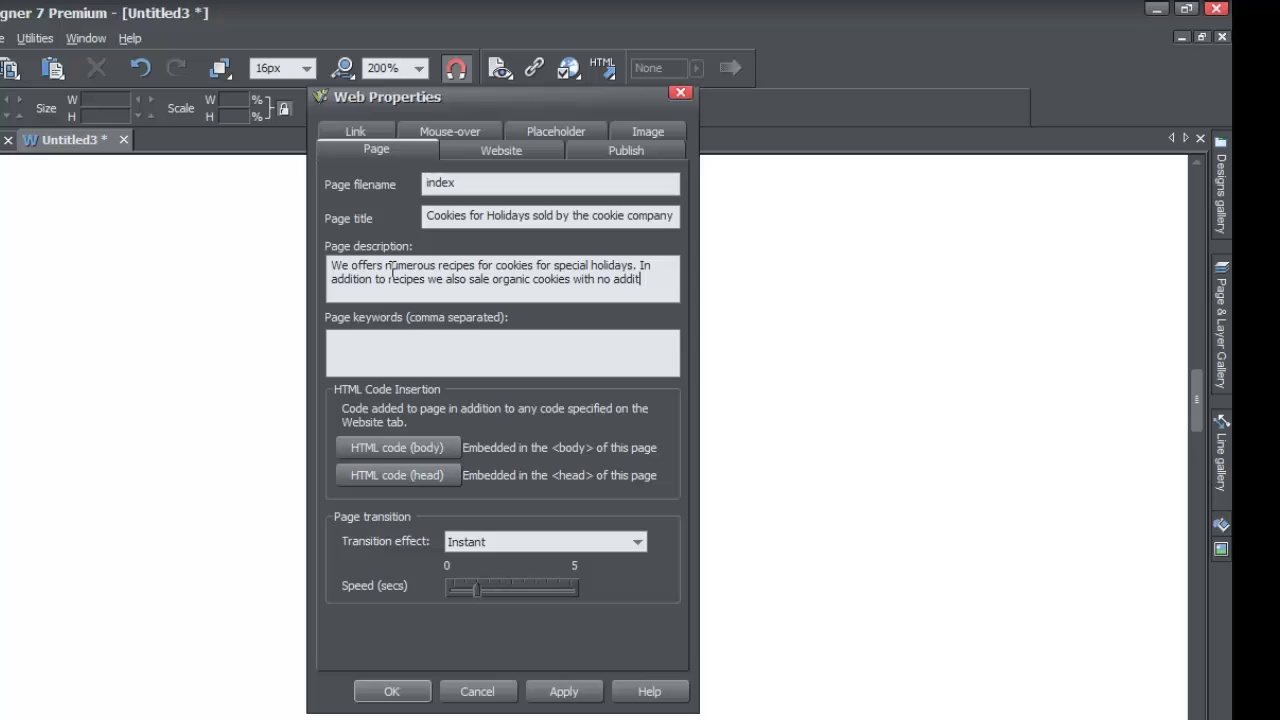
type("ives for the health consc")
key("BackSpace")
key("BackSpace")
key("BackSpace")
type("nsciousn")
key("BackSpace")
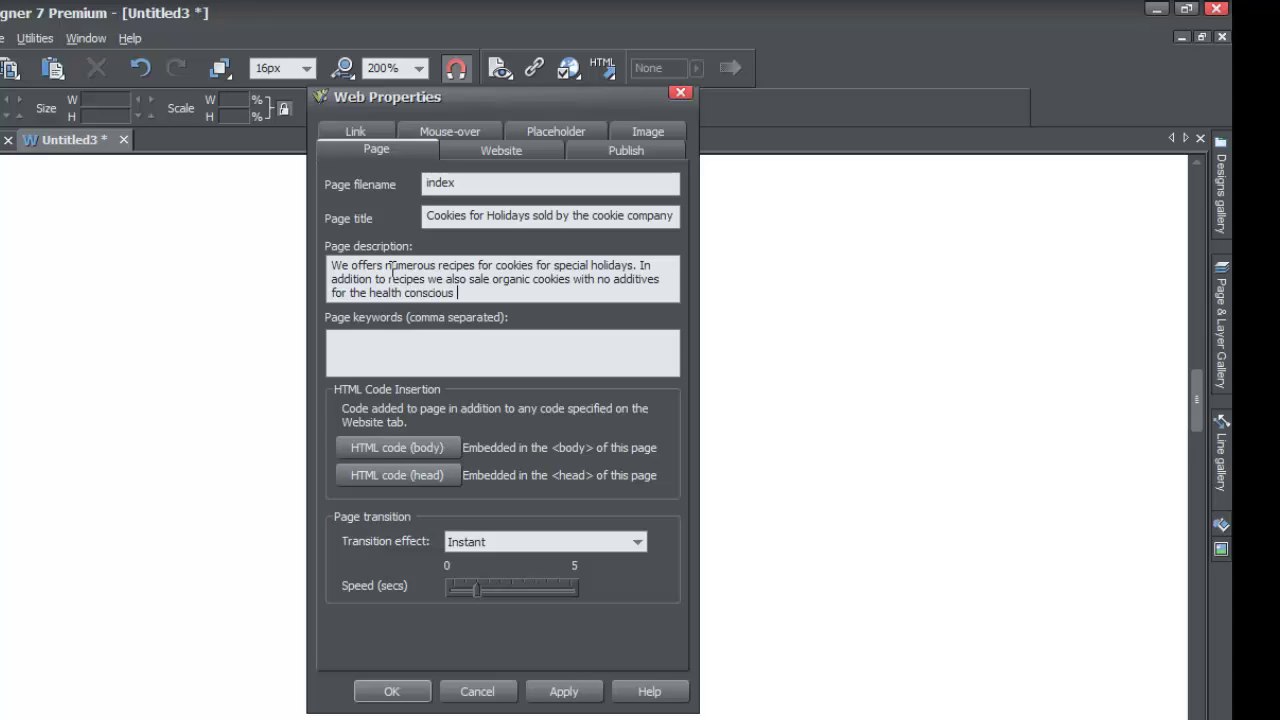
type("people")
Enter keywords: recipes for cookies, cookies, organic cookies, cookies with no additives, recipes for holidays.
type("recipes for co")
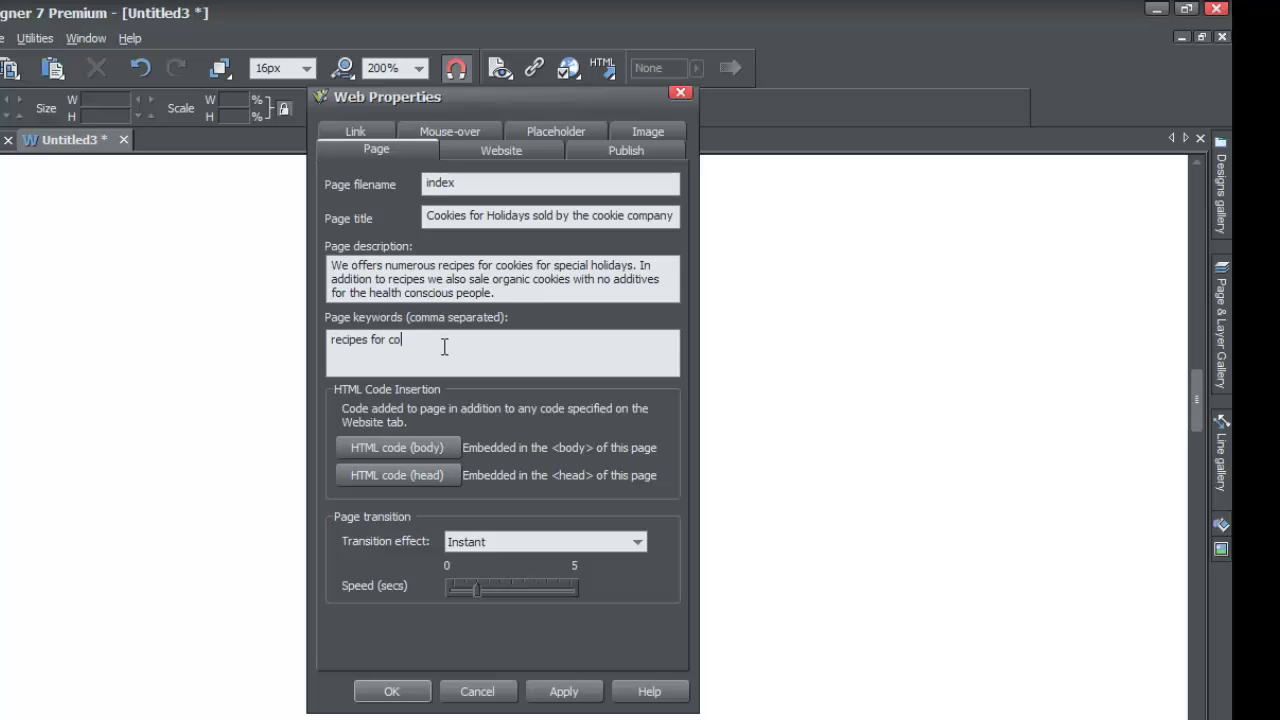
type("okies, cookies, organic cookies")
type(", cookies with no ad")
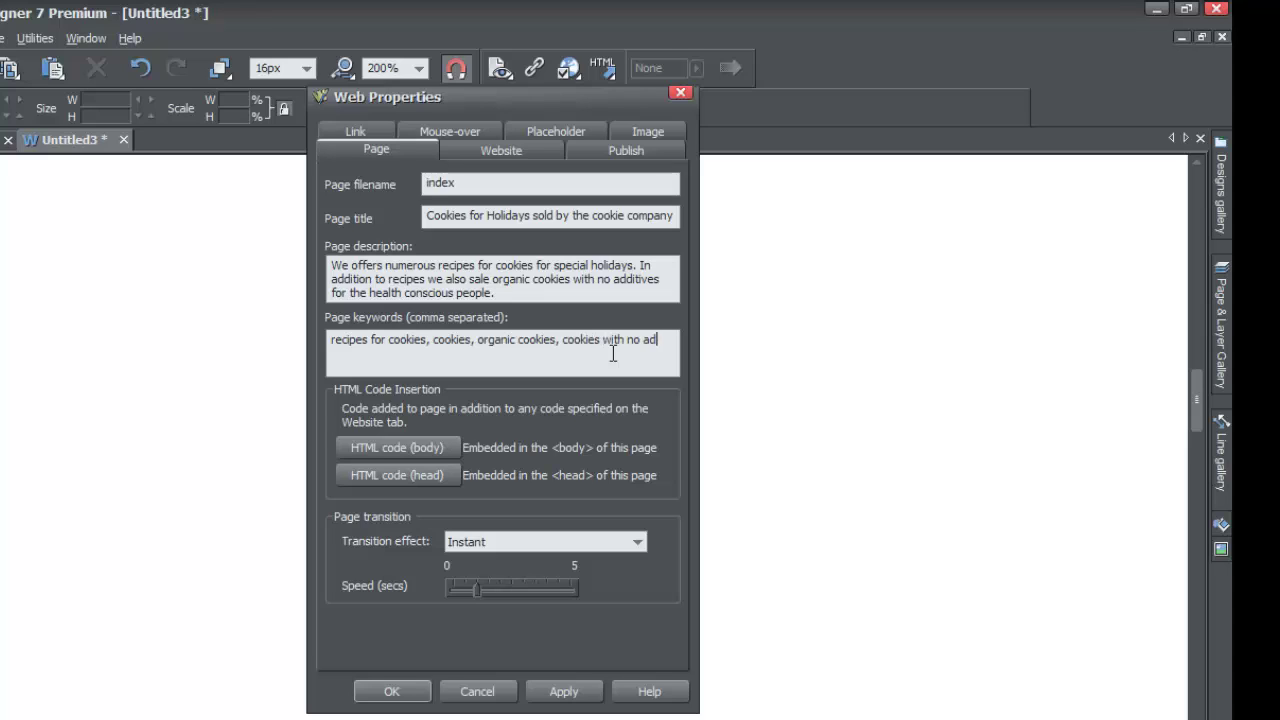
type("ditives, recipes for hol")
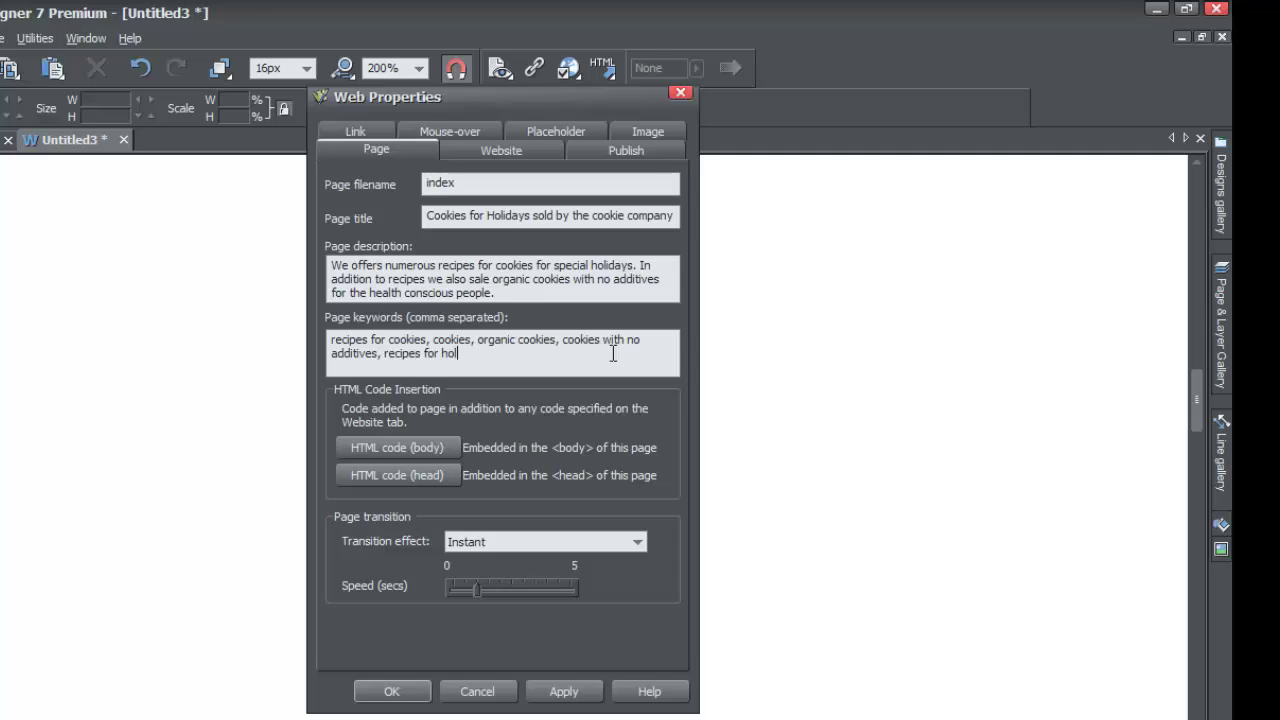
type("idays")
Apply the page title, description and keywords, then close Web Properties with OK.
left_click(557, 692)
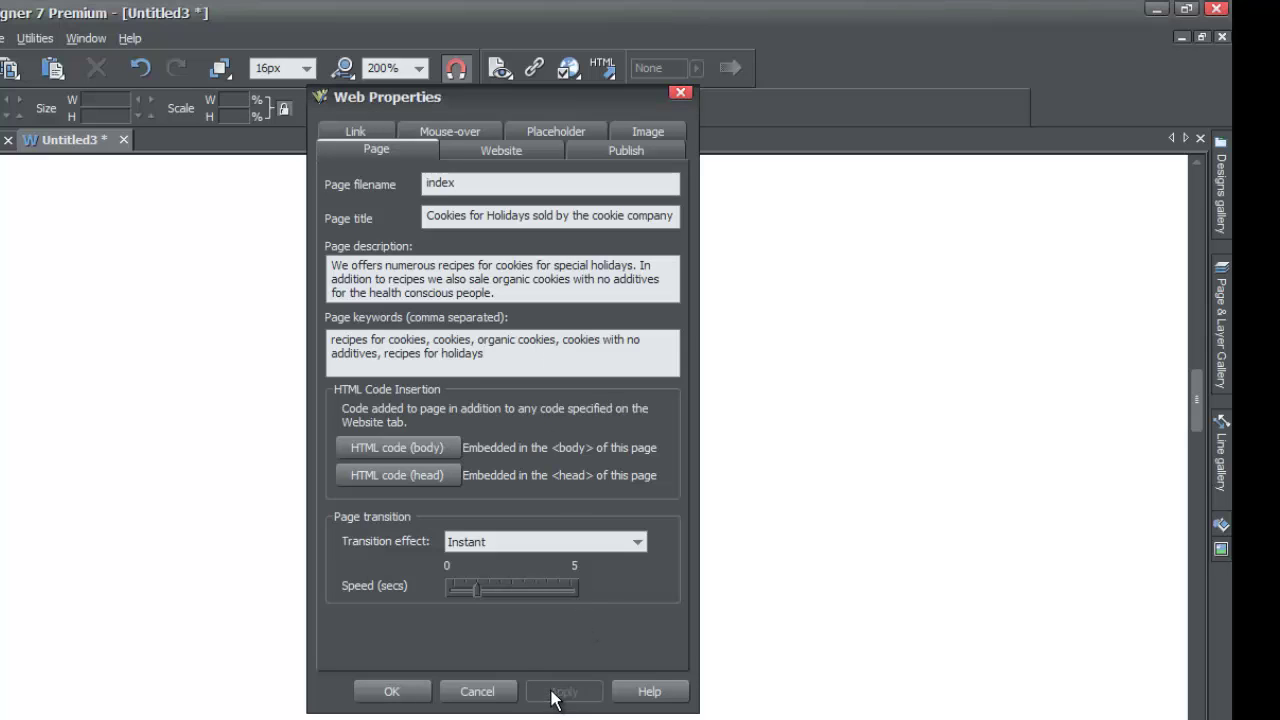
left_click(393, 692)
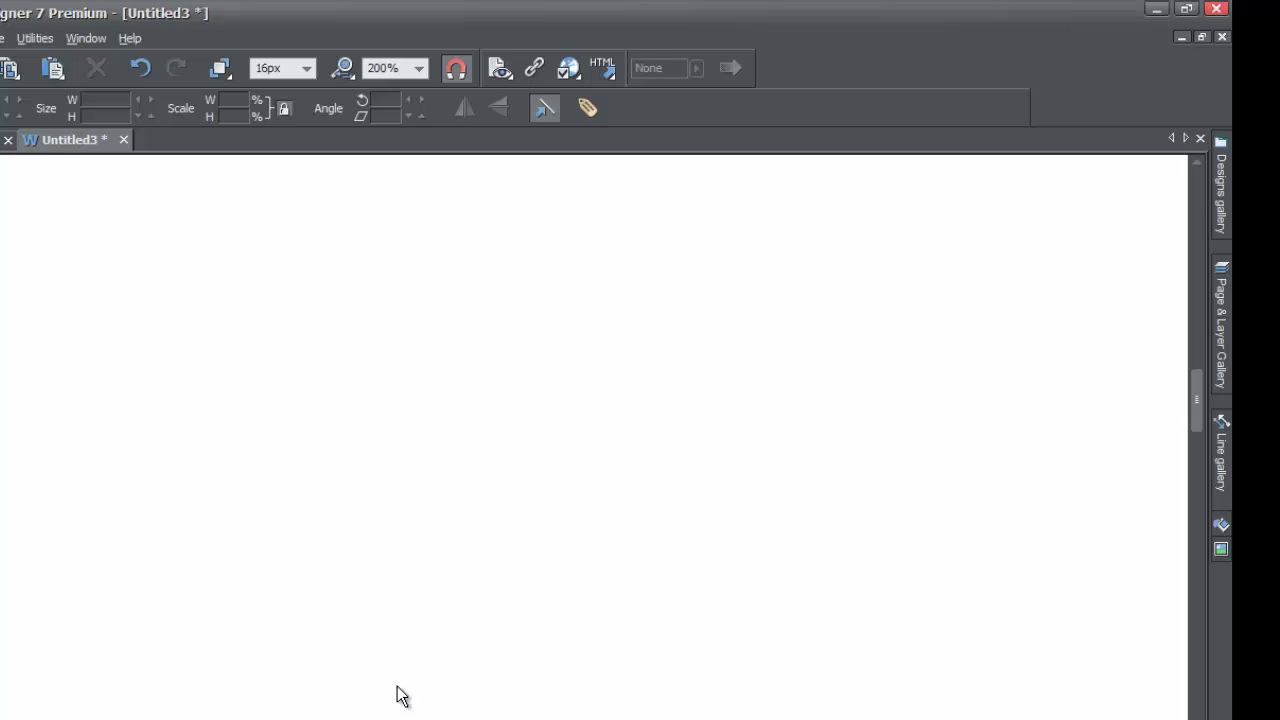
left_click(1219, 360)
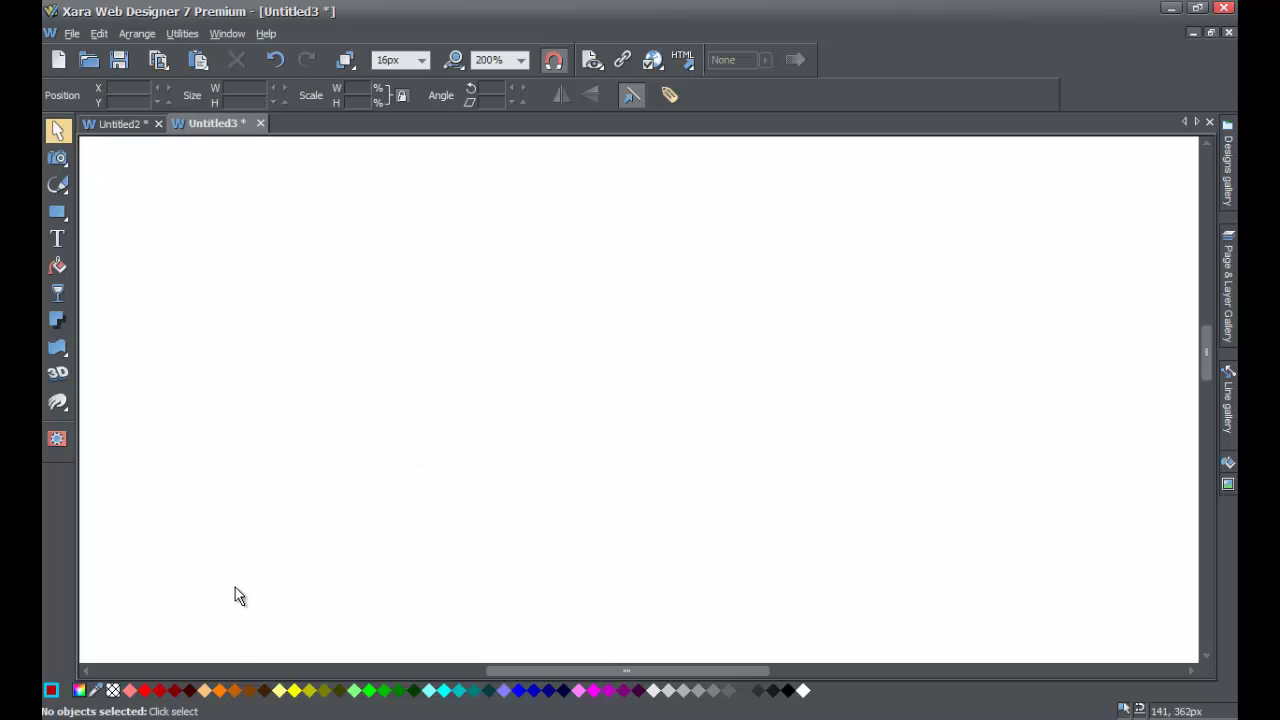
Switch to Firefox and search Google for 'cookie recipes'.
key("alt+Tab")
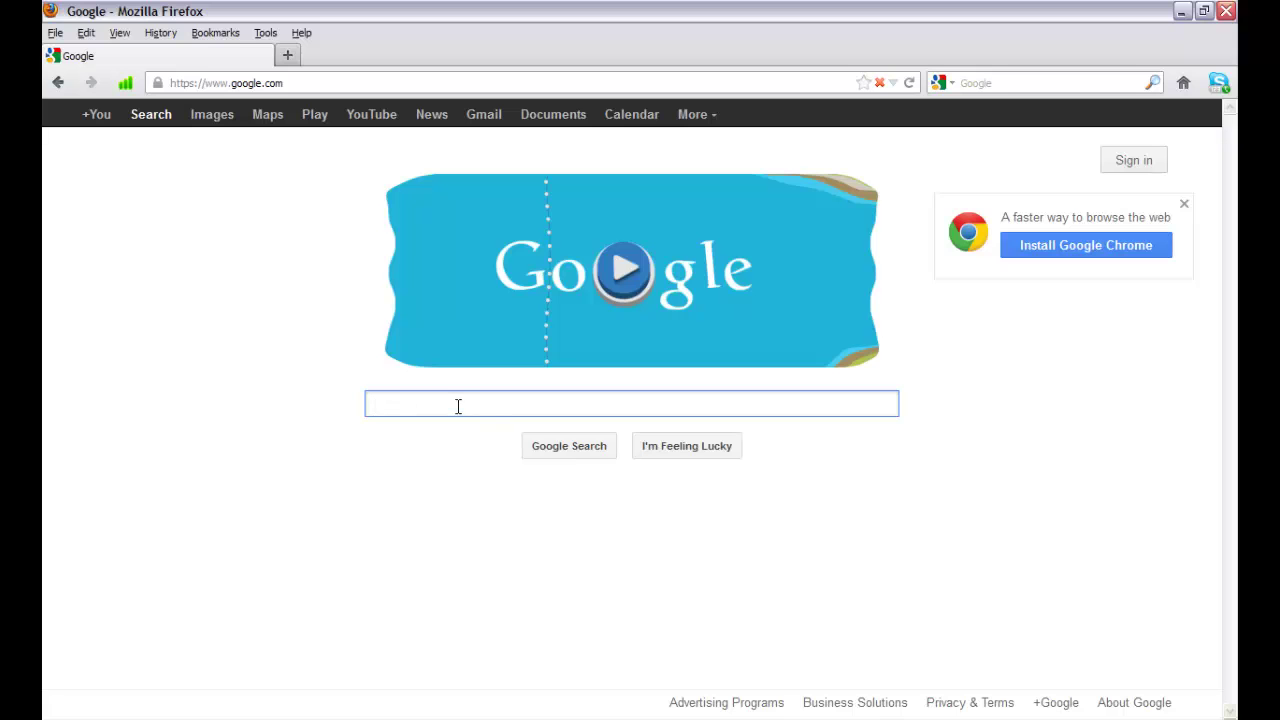
type("cookies")
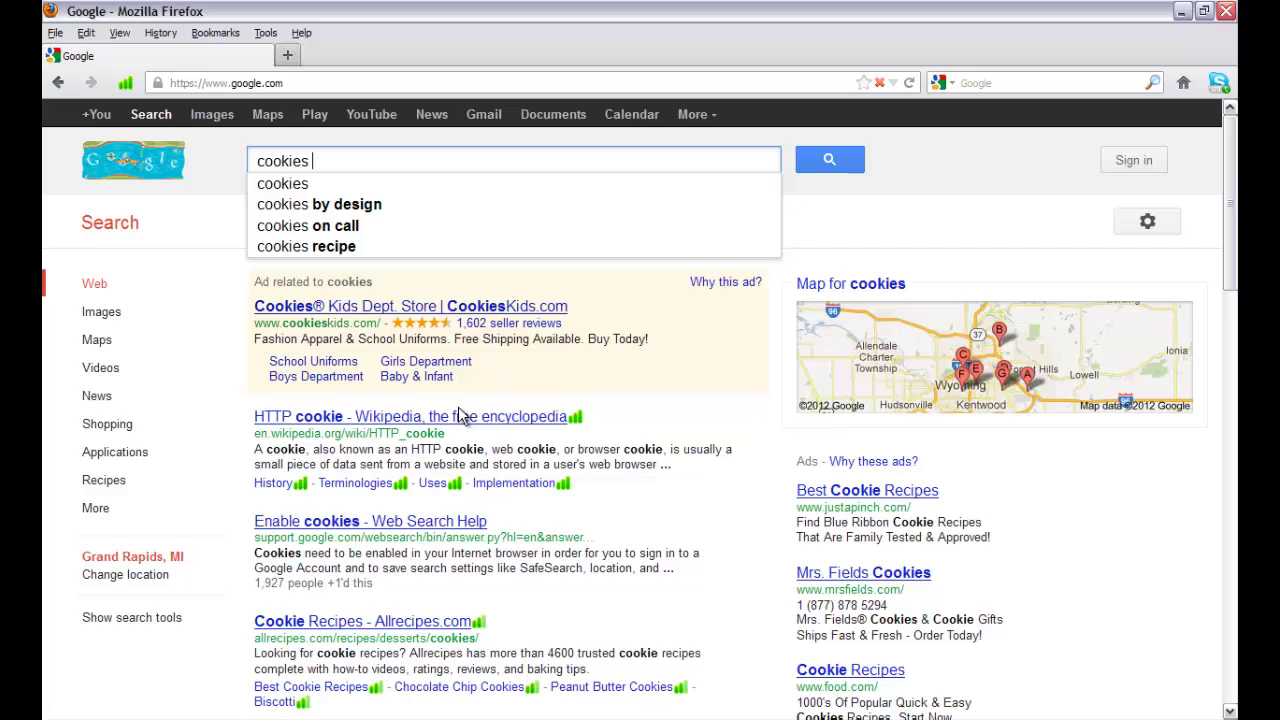
key("BackSpace")
type("re")
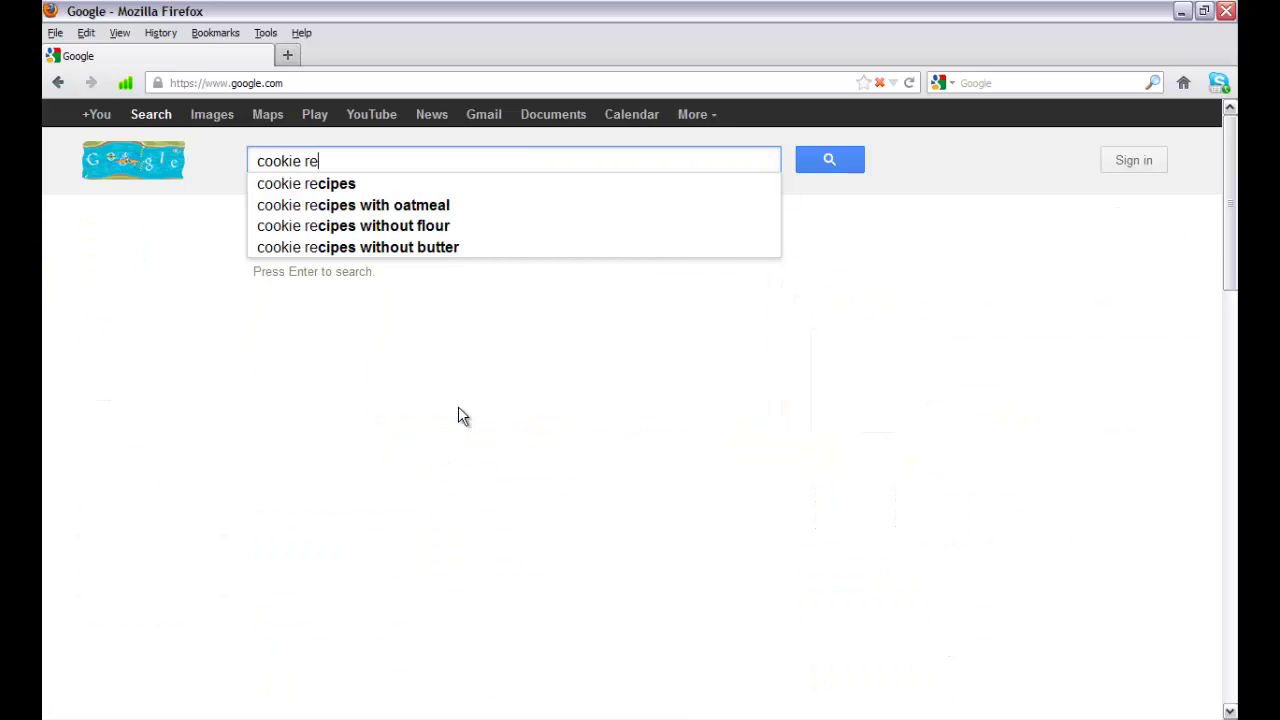
type("cipes")
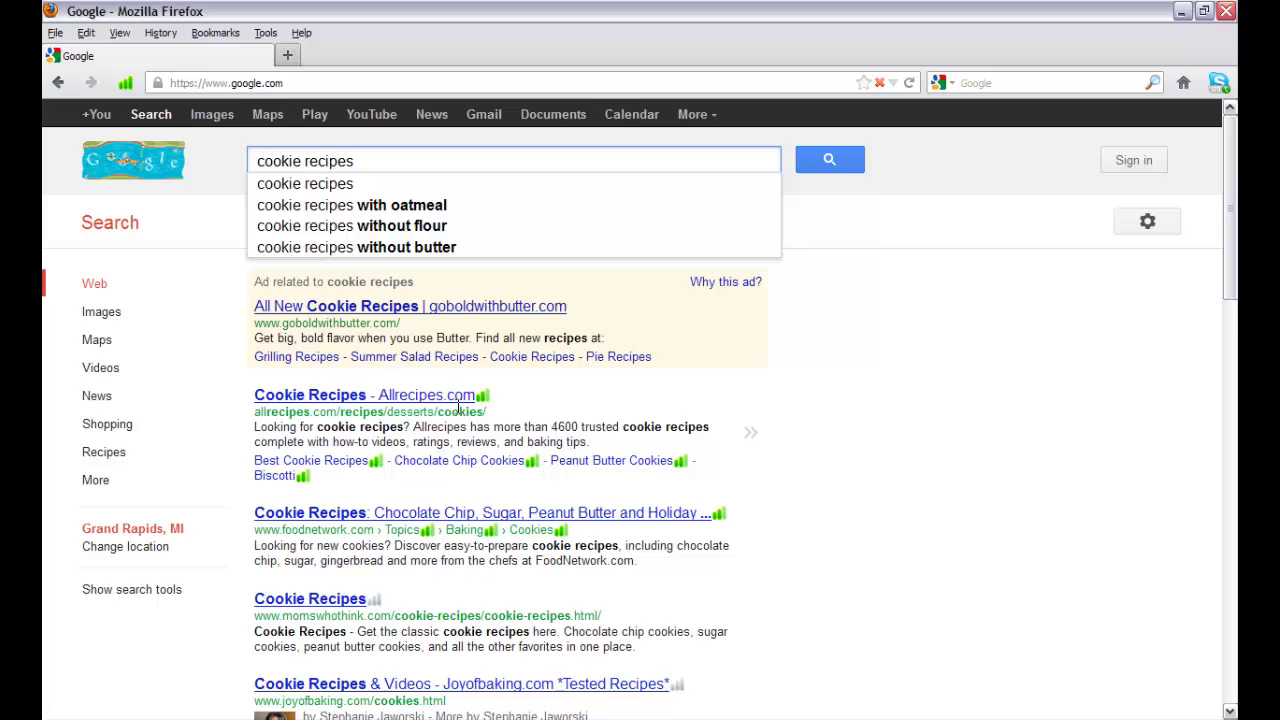
key("Return")
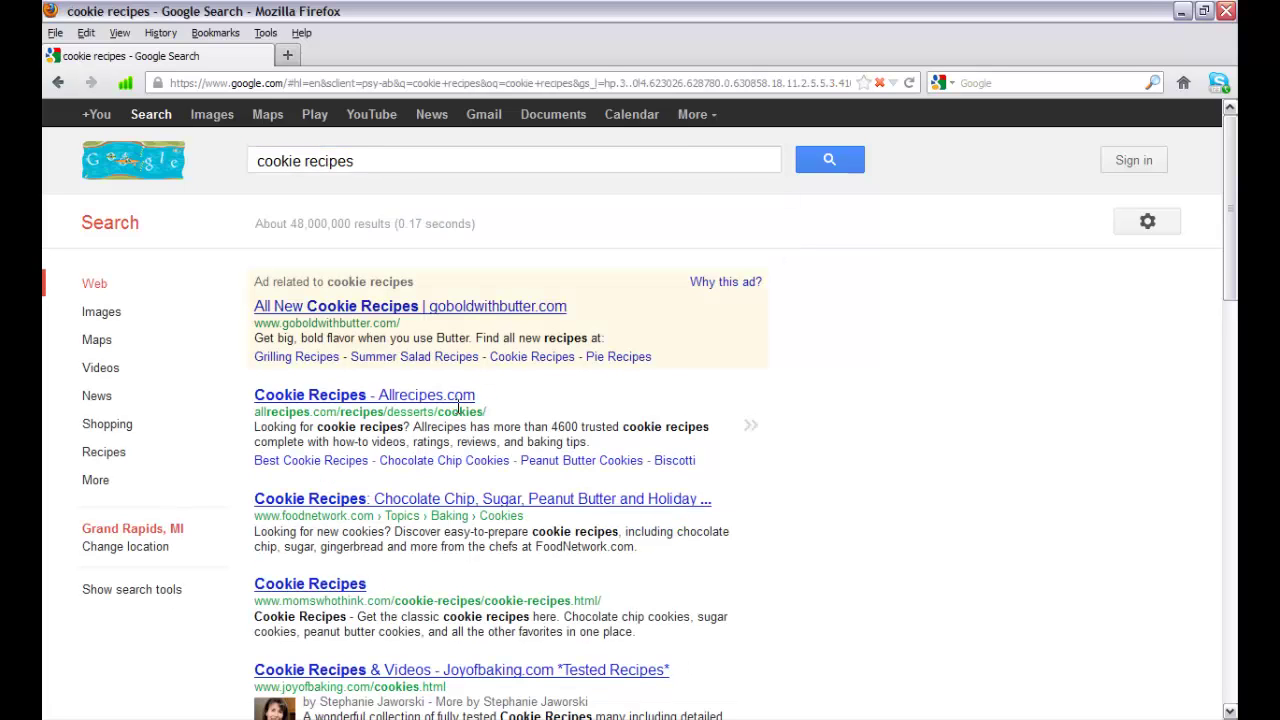